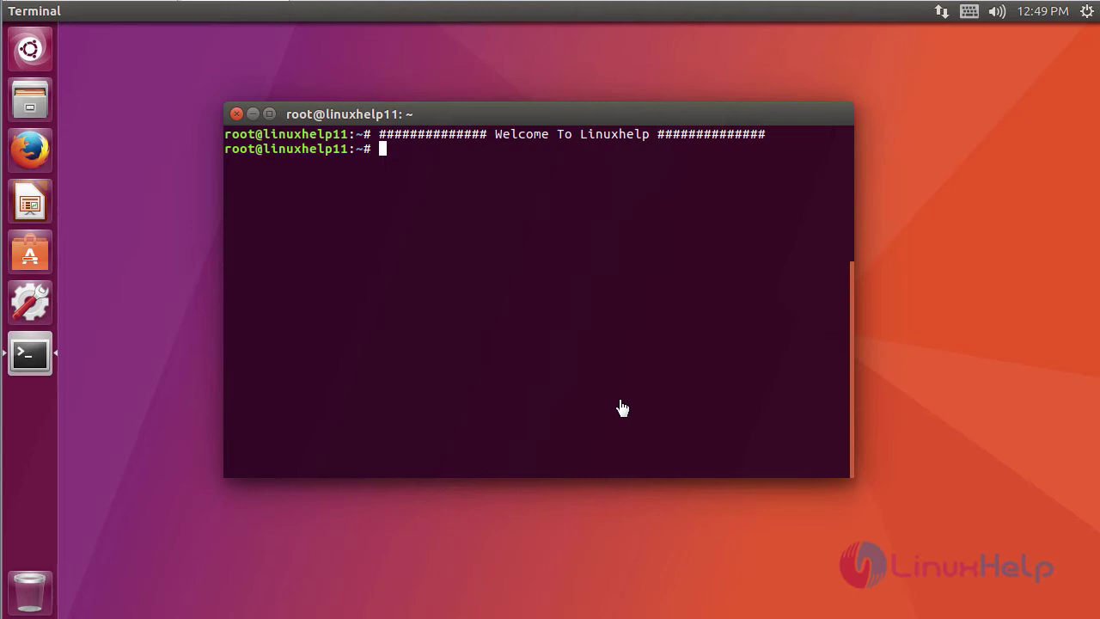
- Download xdm-setup-x64.tar.xz from SourceForge with wget
key("Return")
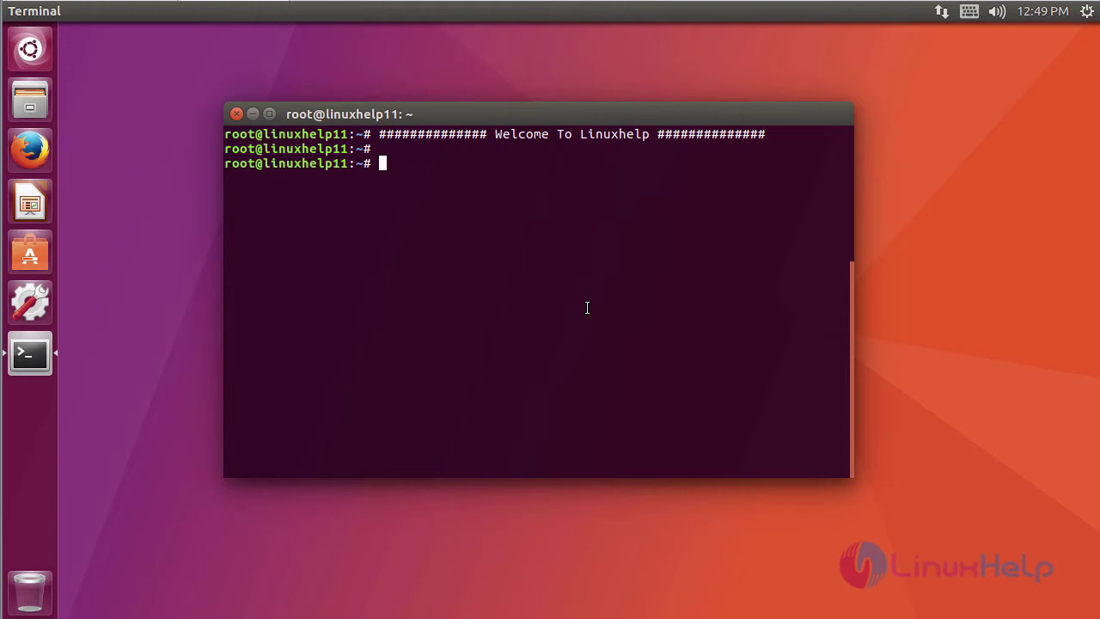
type("wget https://sourceforge.net/projects/xdman/files/xdm-setup-x64.tar.xz")
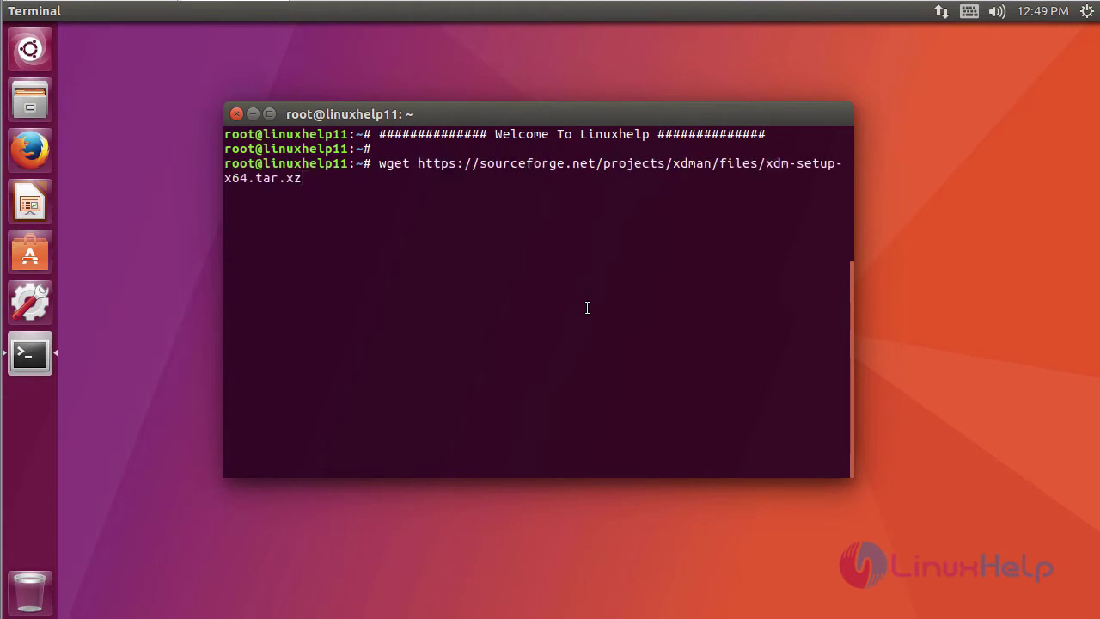
key("Return")
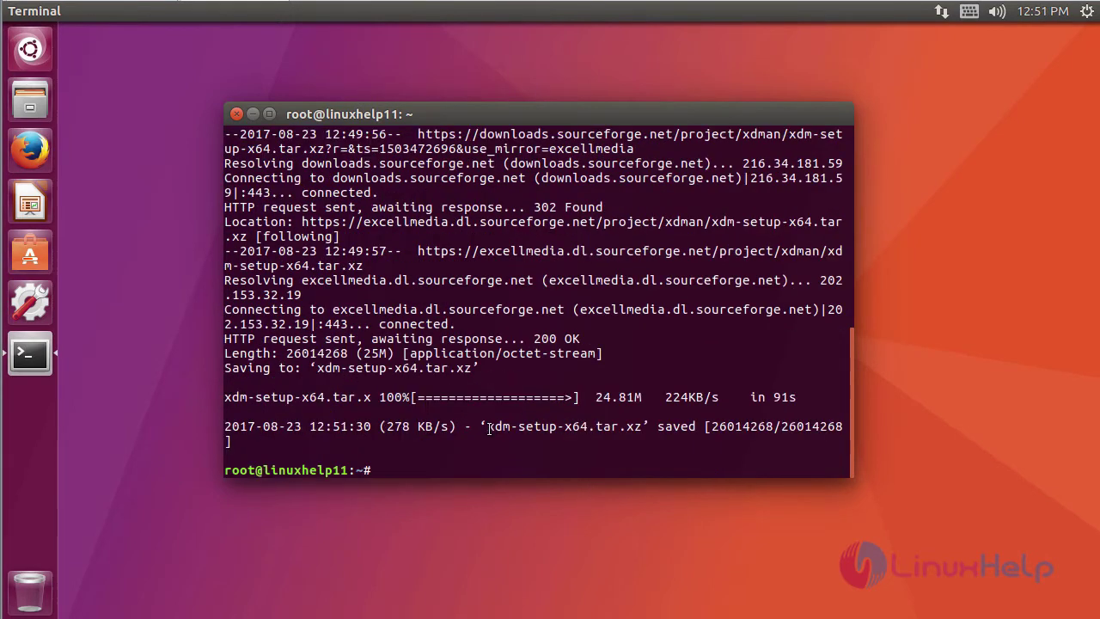
- Prepare the extraction command 'tar -xvf xdm-setup-x64.tar.xz' at the prompt
left_click_drag(487, 426, 642, 427)
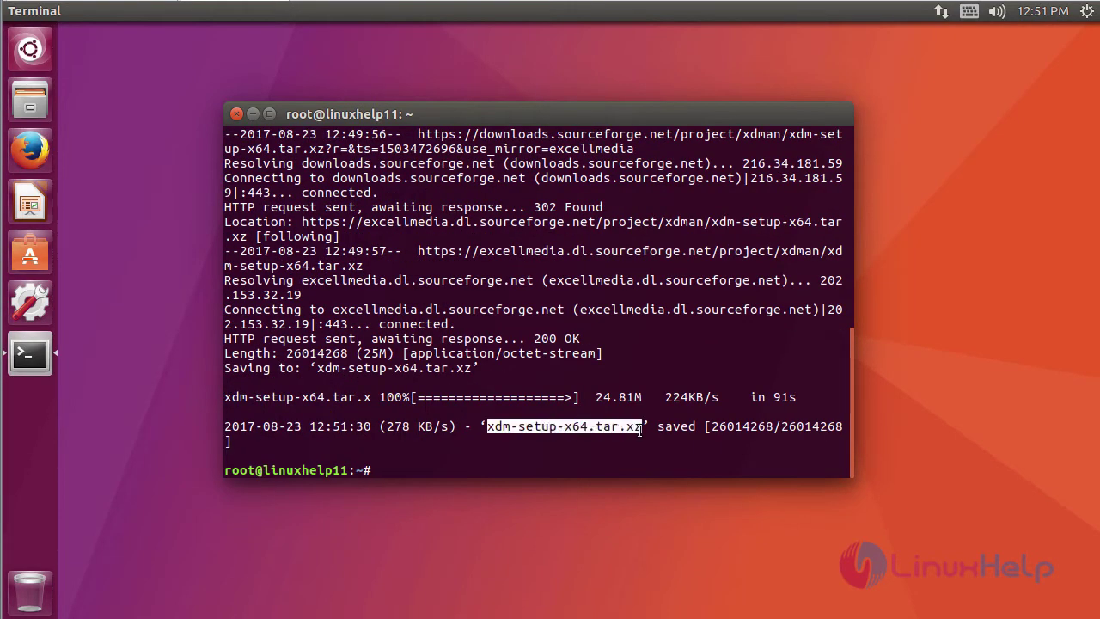
left_click(430, 469)
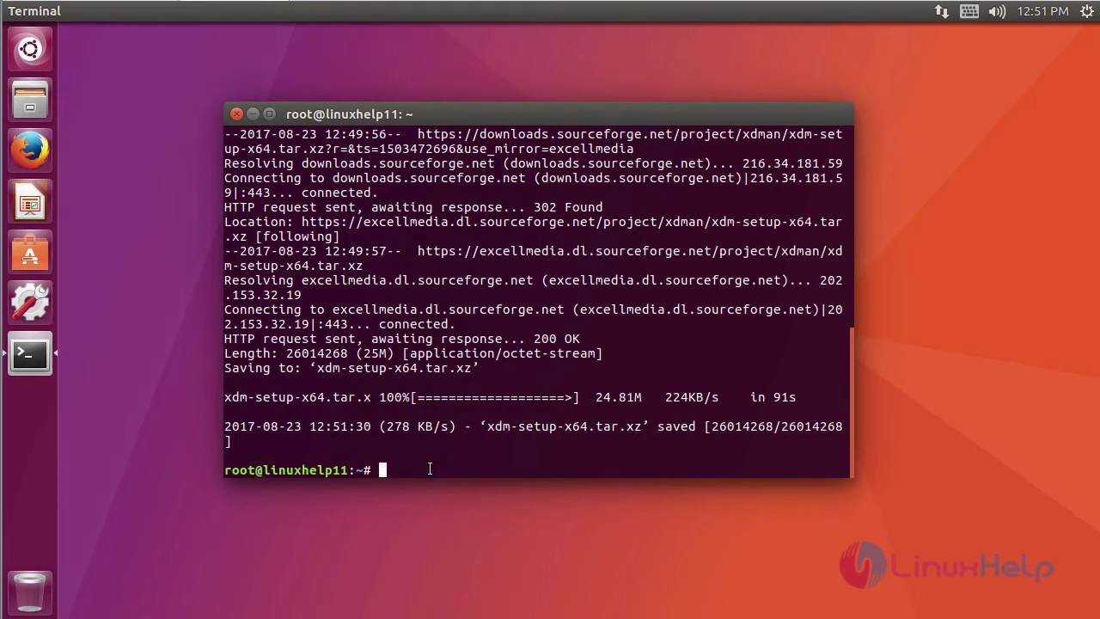
type("tar -xvf xdm-setup-x64.tar.xz")
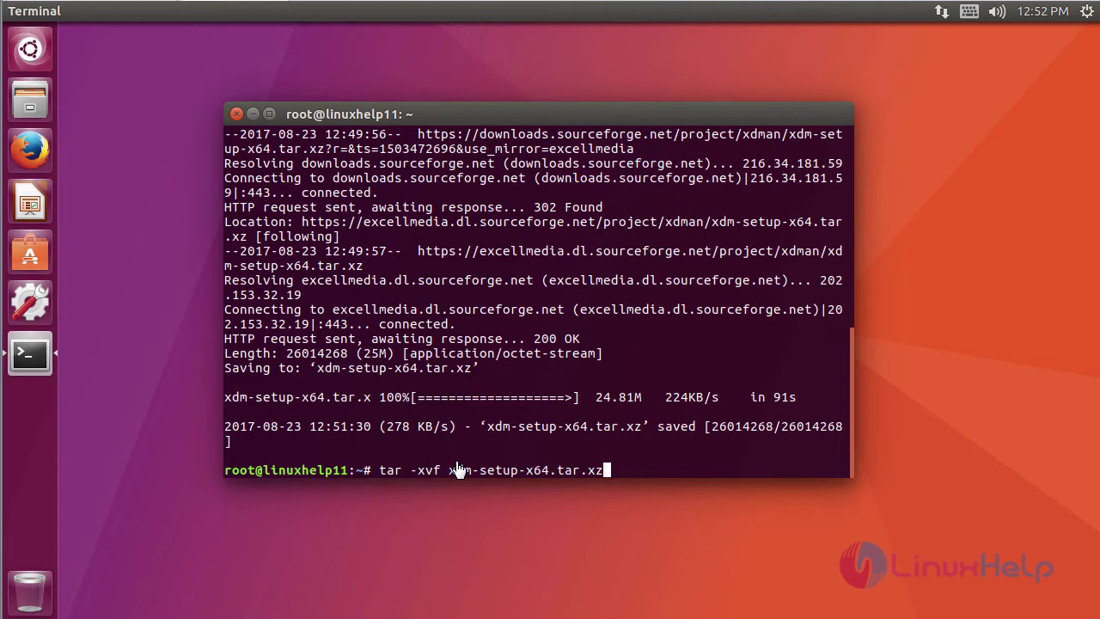
- Extract the archive, change into xdm-setup, and list its files with ll
key("Return")
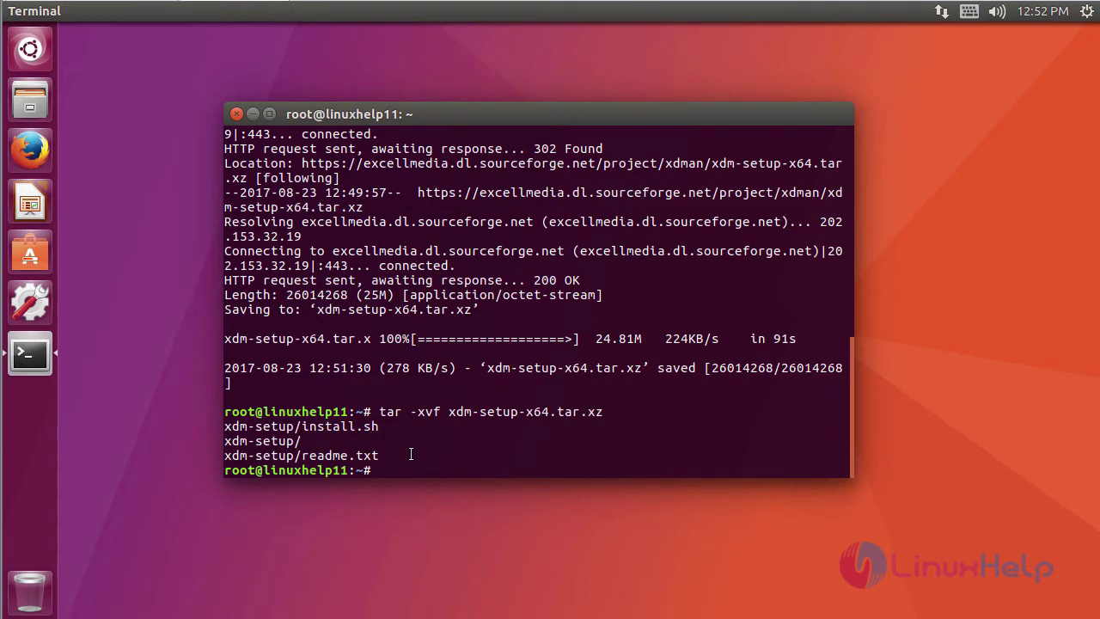
type("cd ")
type("x")
key("Tab")
key("Return")
type("ll")
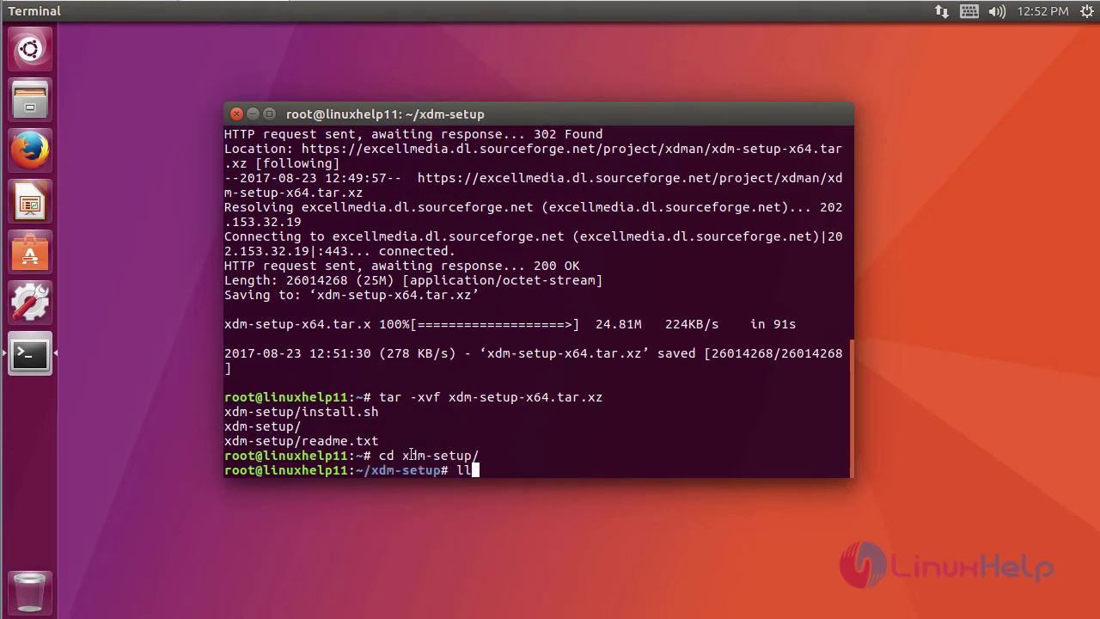
key("Return")
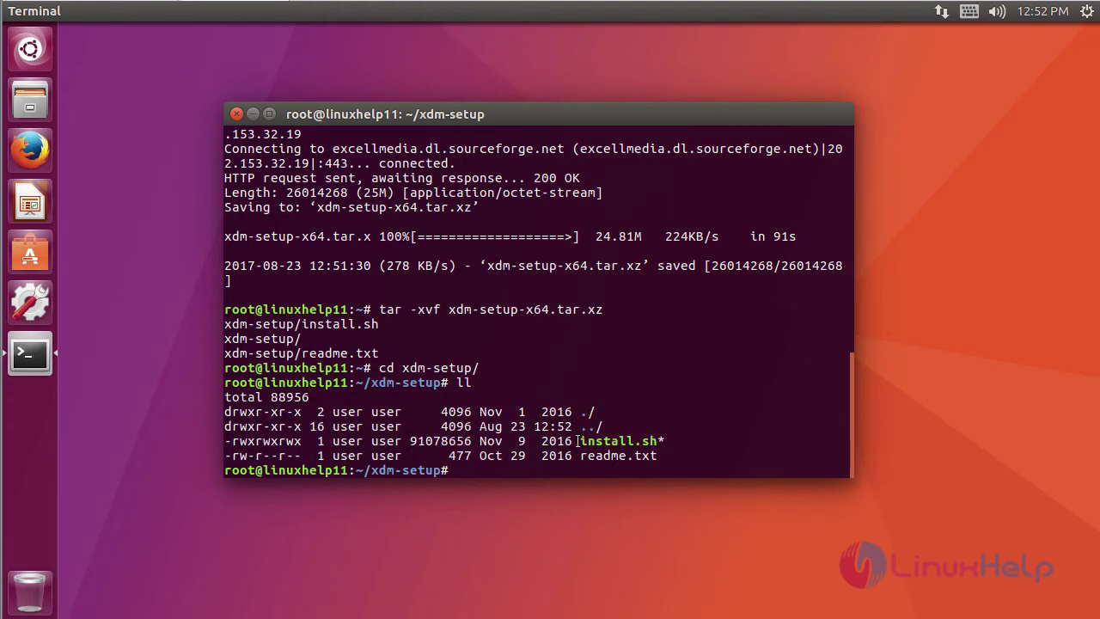
- Run ./install.sh to install Xtreme Download Manager into /opt/xdman
left_click_drag(580, 440, 664, 441)
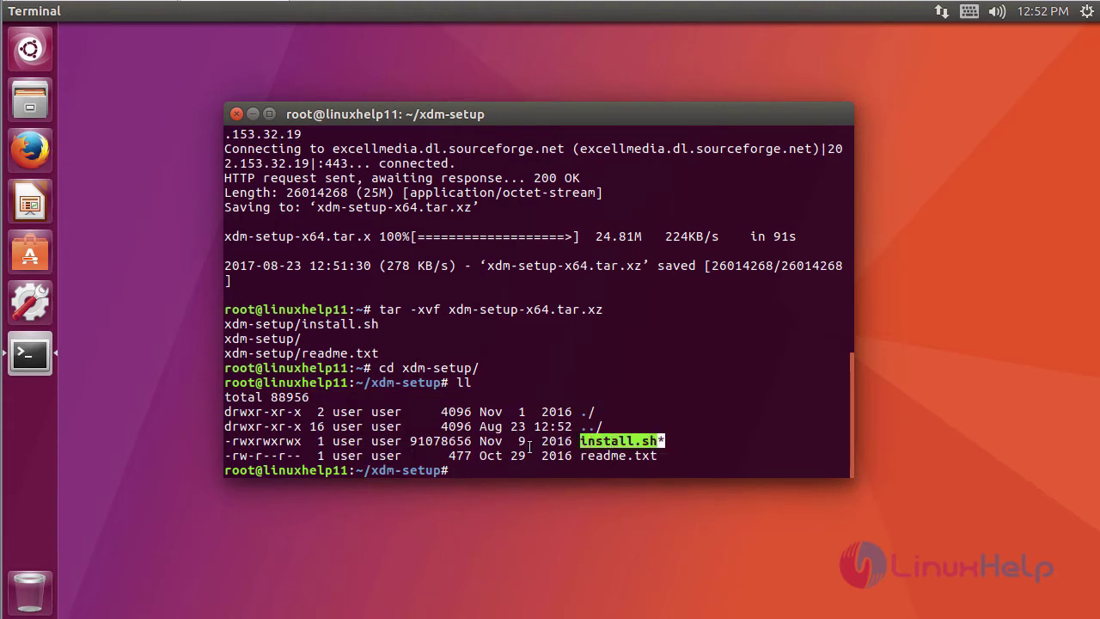
left_click(494, 467)
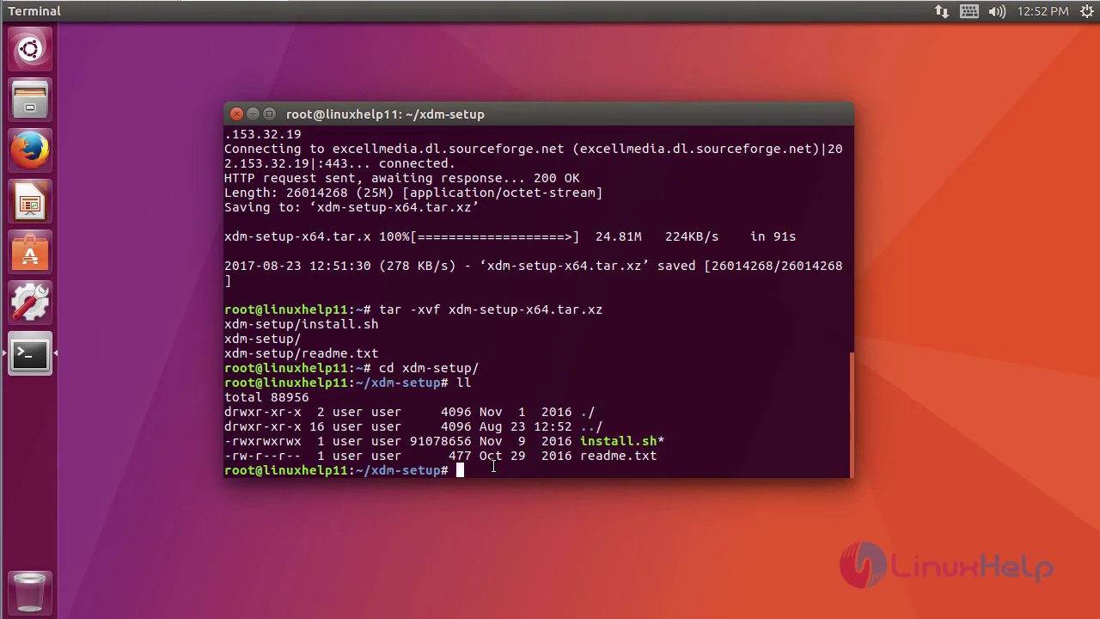
type("./")
type("in")
type("s")
key("Tab")
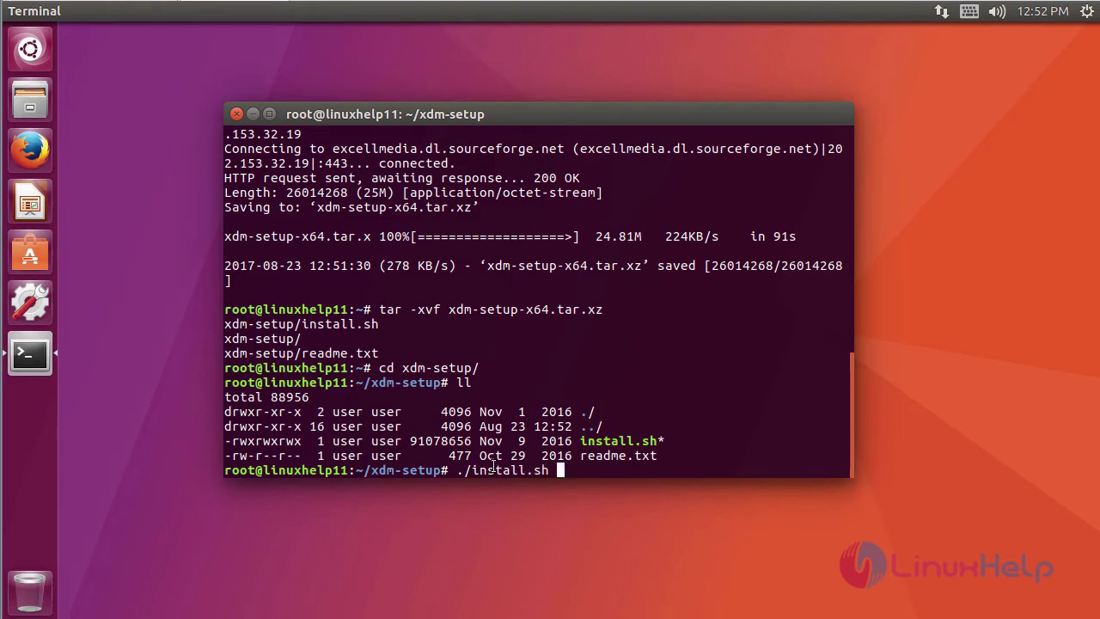
key("Return")
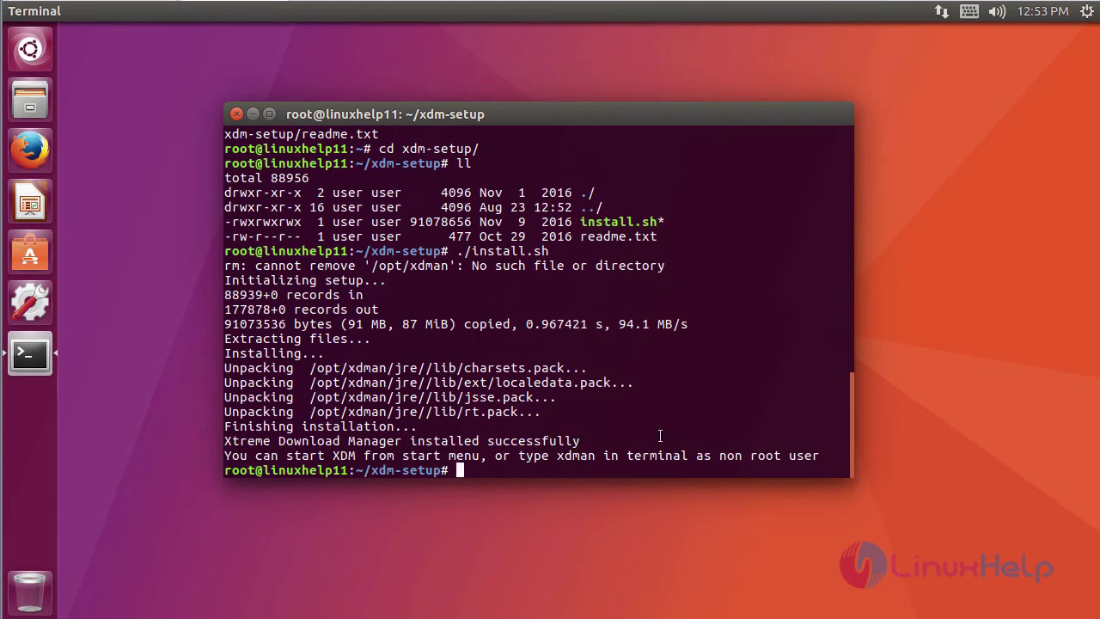
- Search the Dash for 'xtr' and launch Xtreme Download Manager
left_click(30, 50)
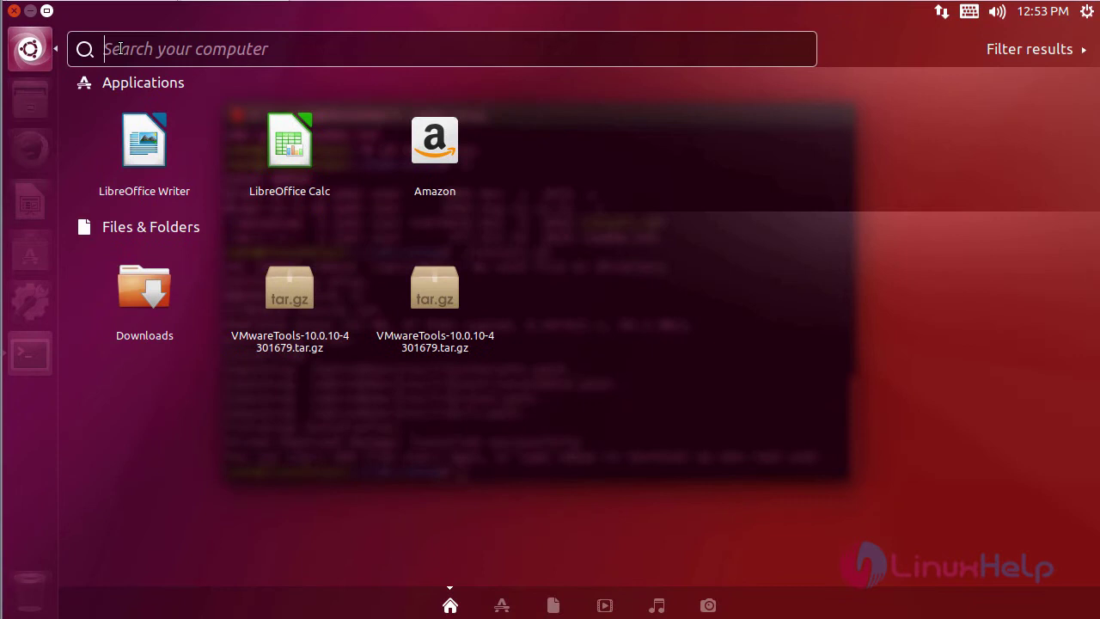
type("xtr")
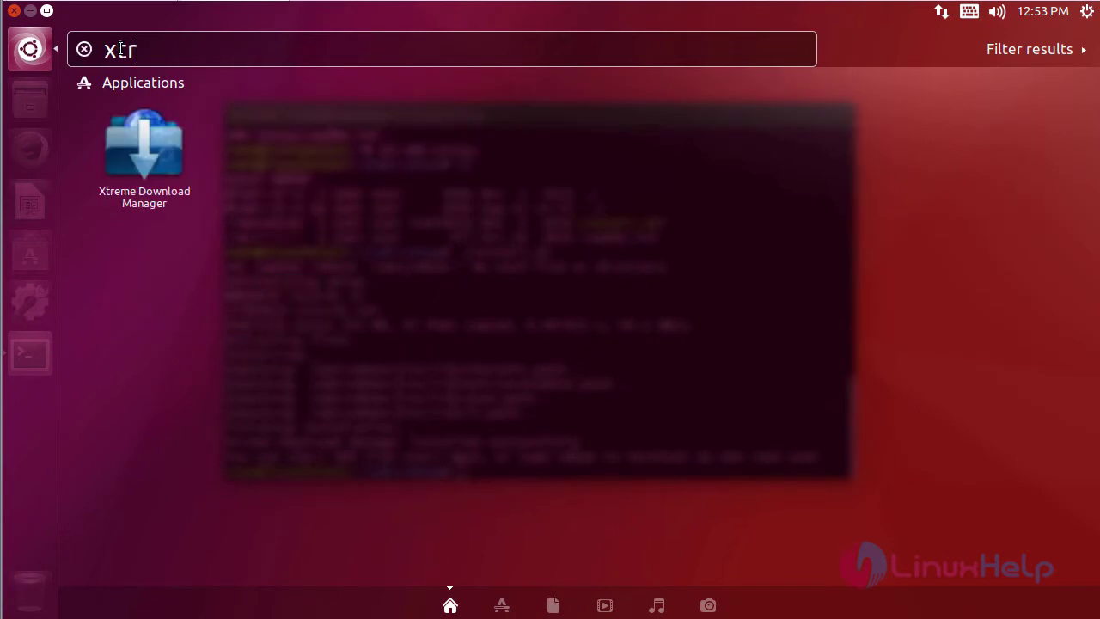
left_click(141, 156)
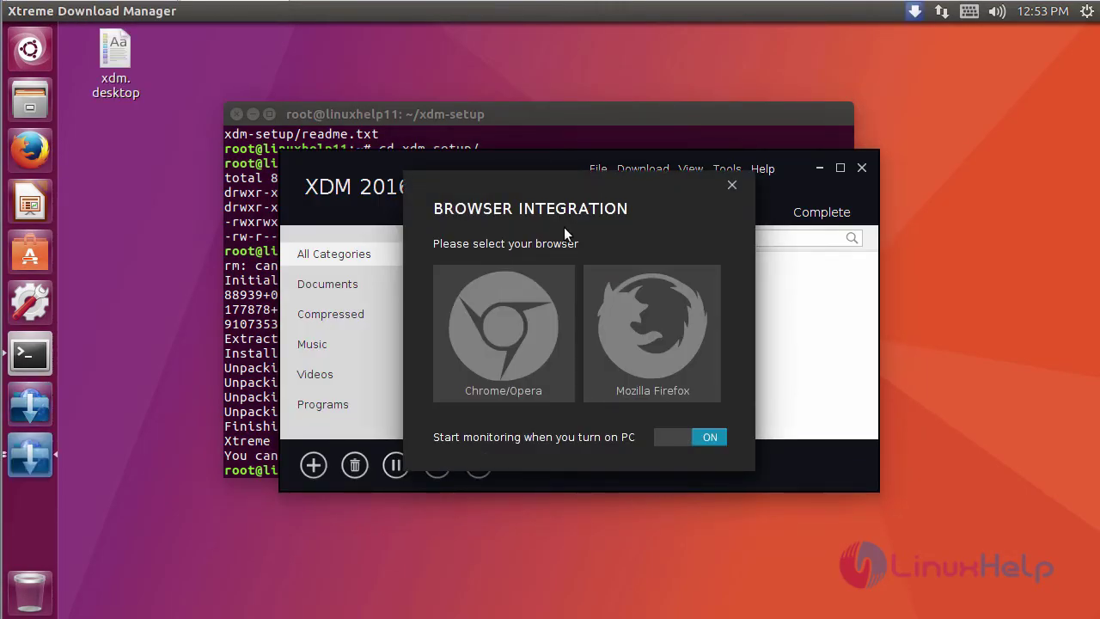
- Choose Mozilla Firefox integration, copy its add-on address, and launch Firefox
left_click(632, 307)
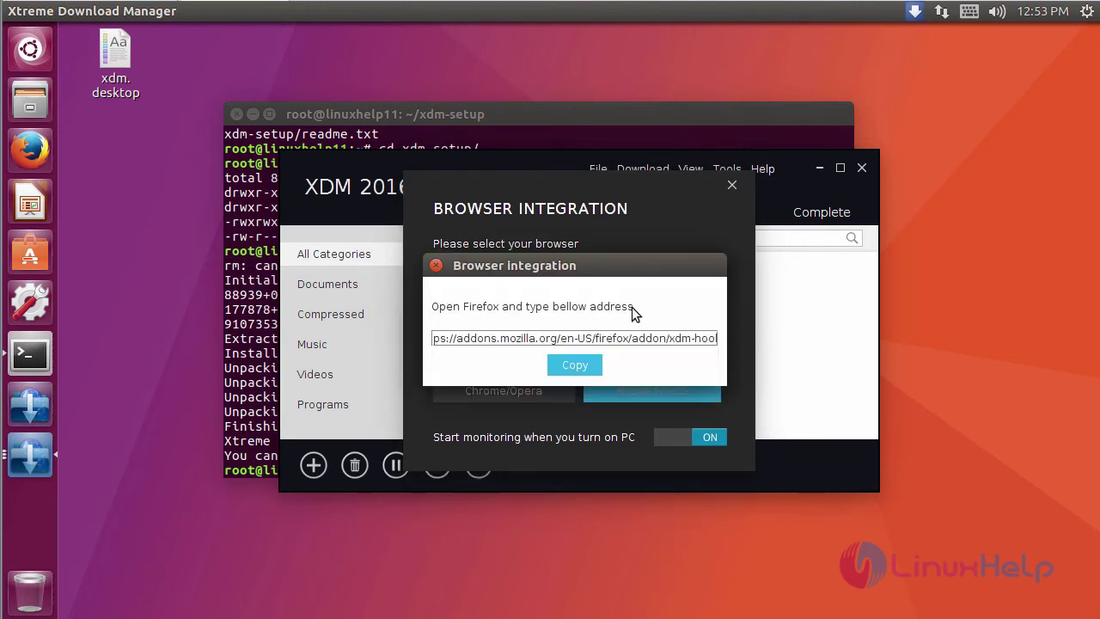
left_click(577, 364)
left_click(436, 265)
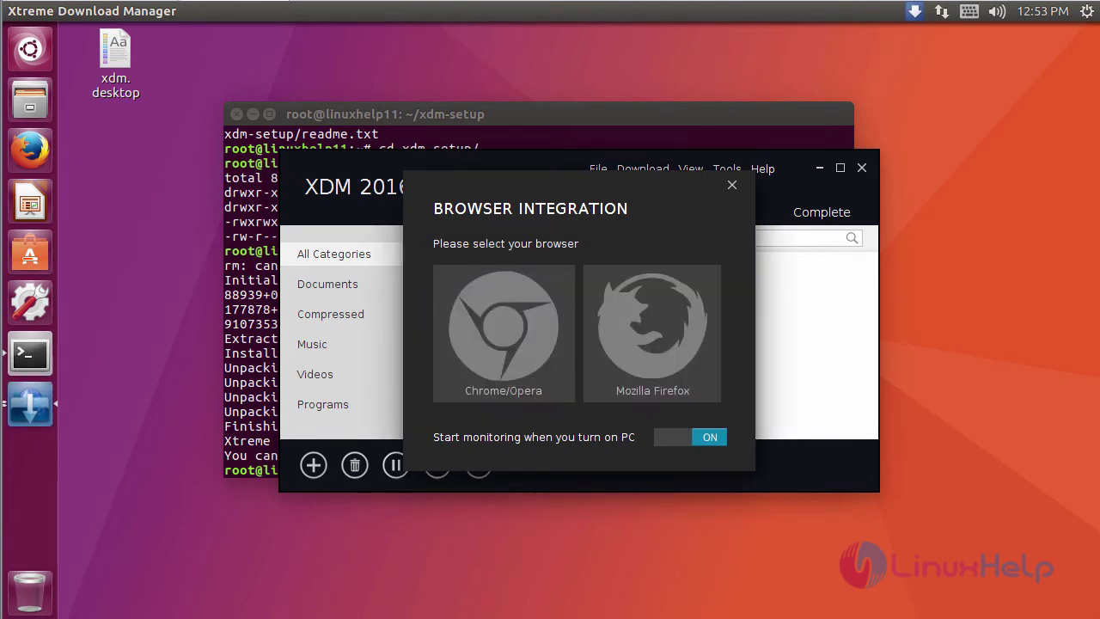
left_click(30, 150)
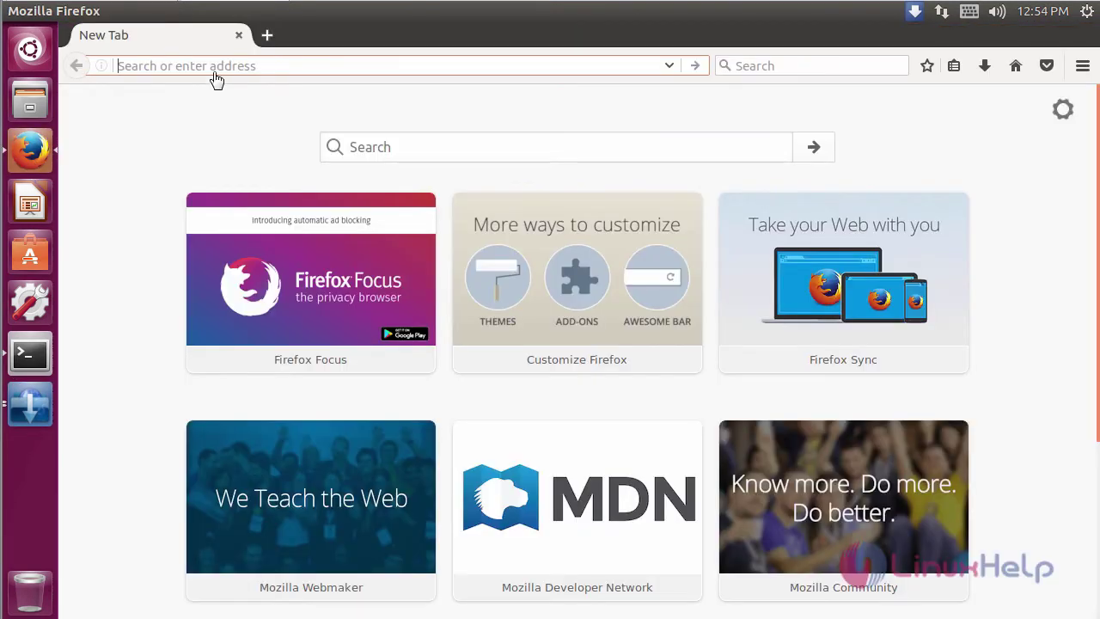
- Paste & Go the copied address and add the XDM Hook add-on to Firefox
right_click(199, 65)
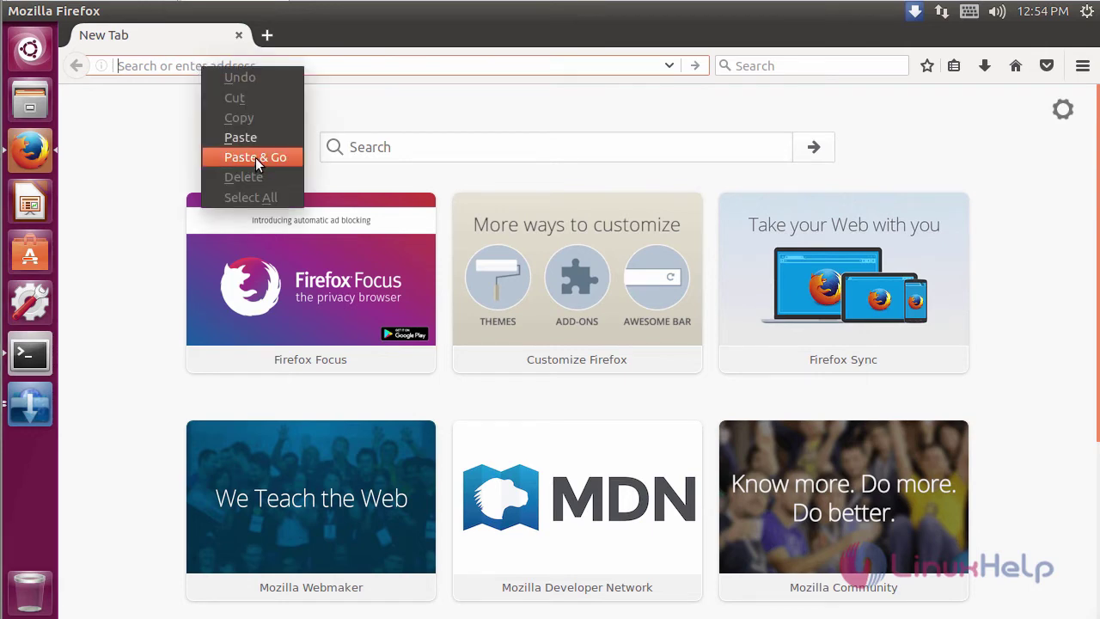
left_click(255, 157)
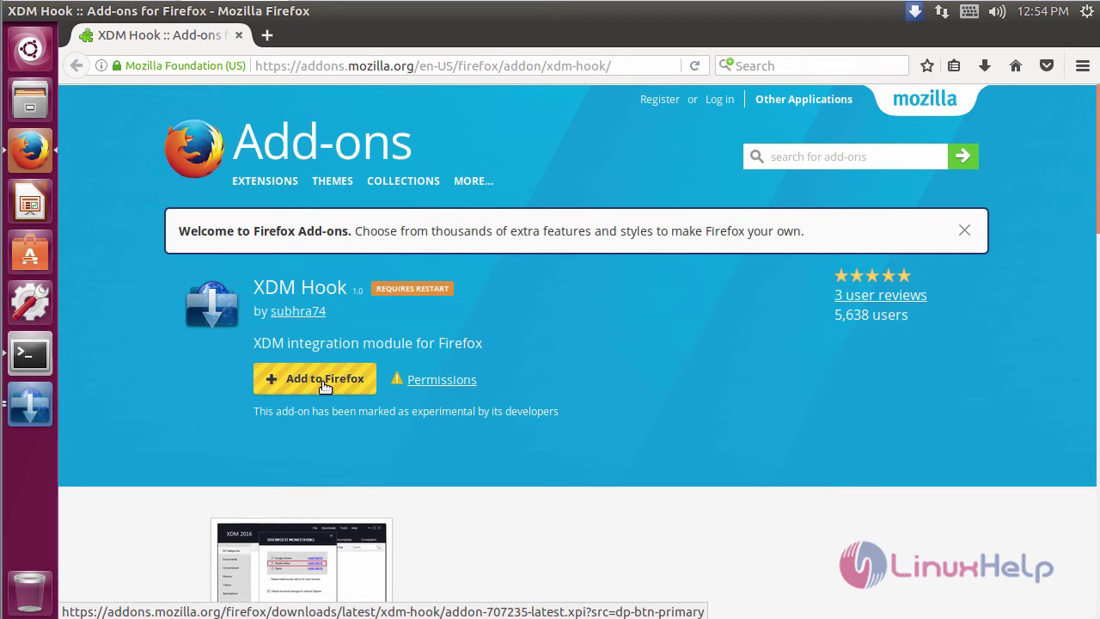
left_click(324, 385)
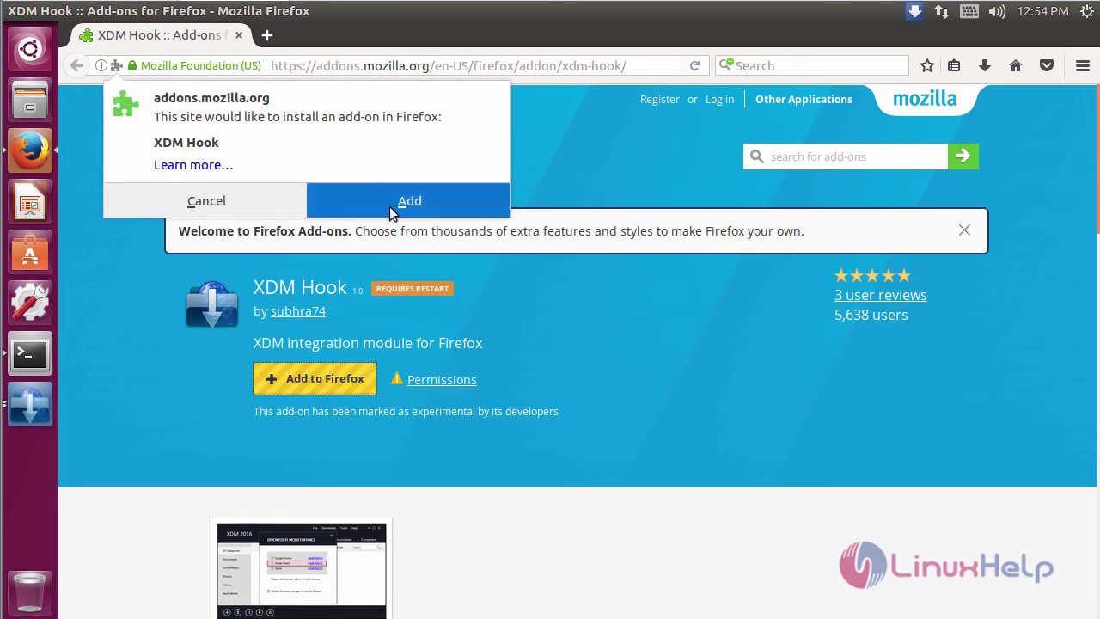
left_click(387, 203)
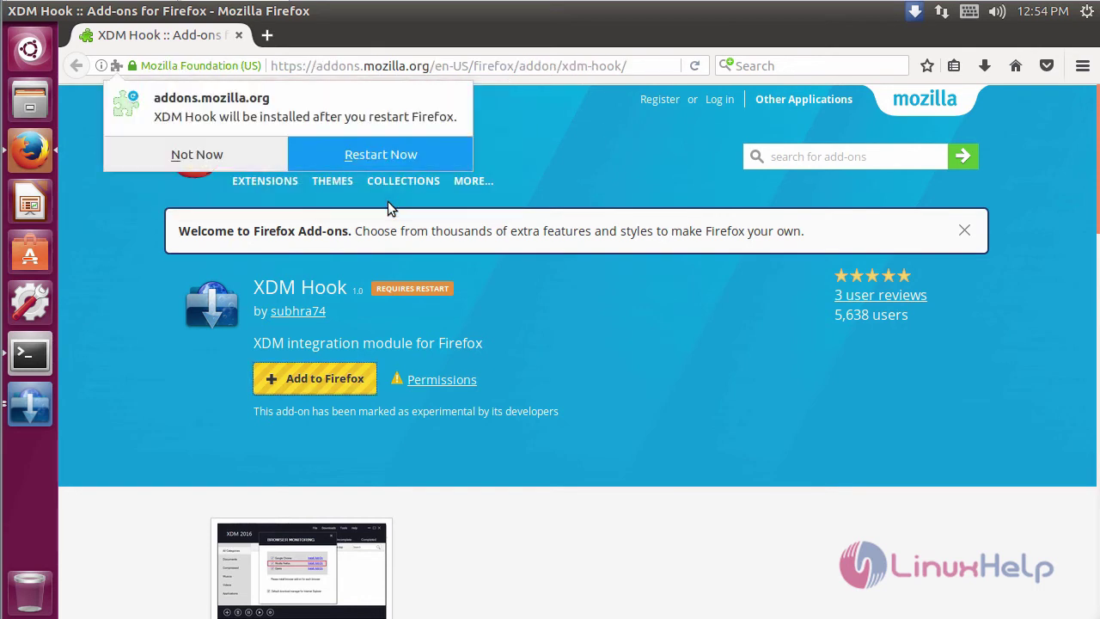
left_click(357, 165)
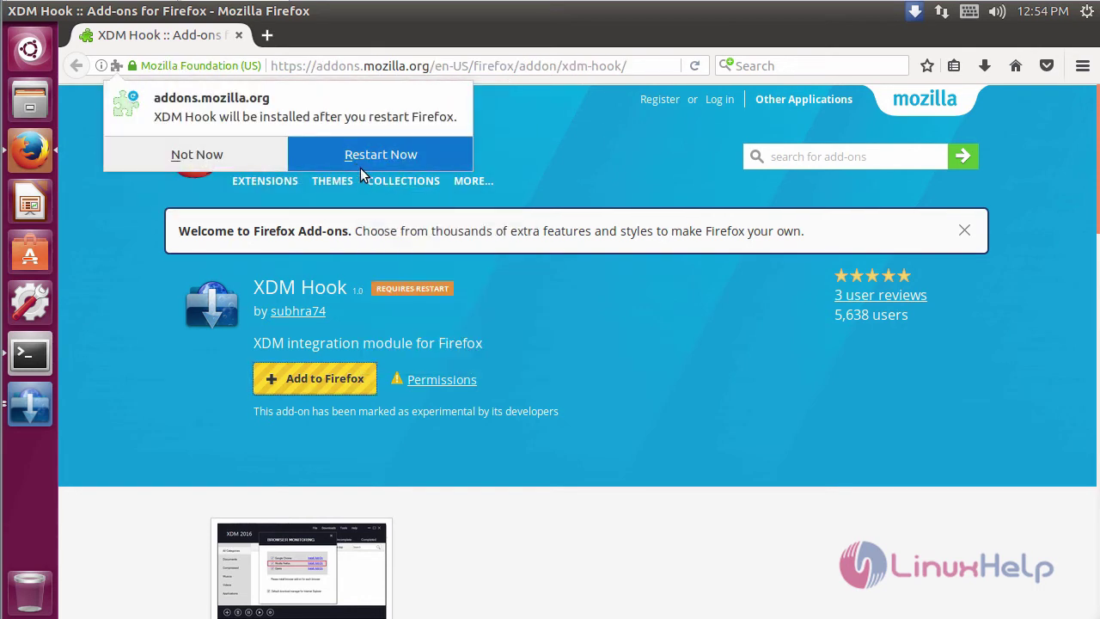
- Open the Add-ons manager from Firefox's menu to check XDM Hook
left_click(1083, 68)
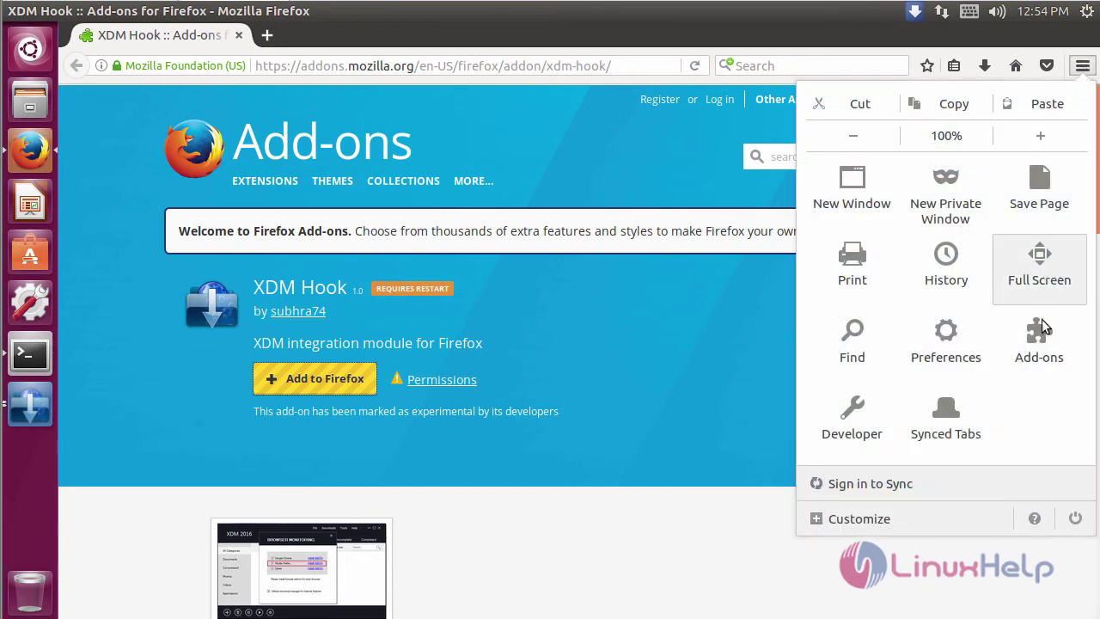
left_click(1037, 354)
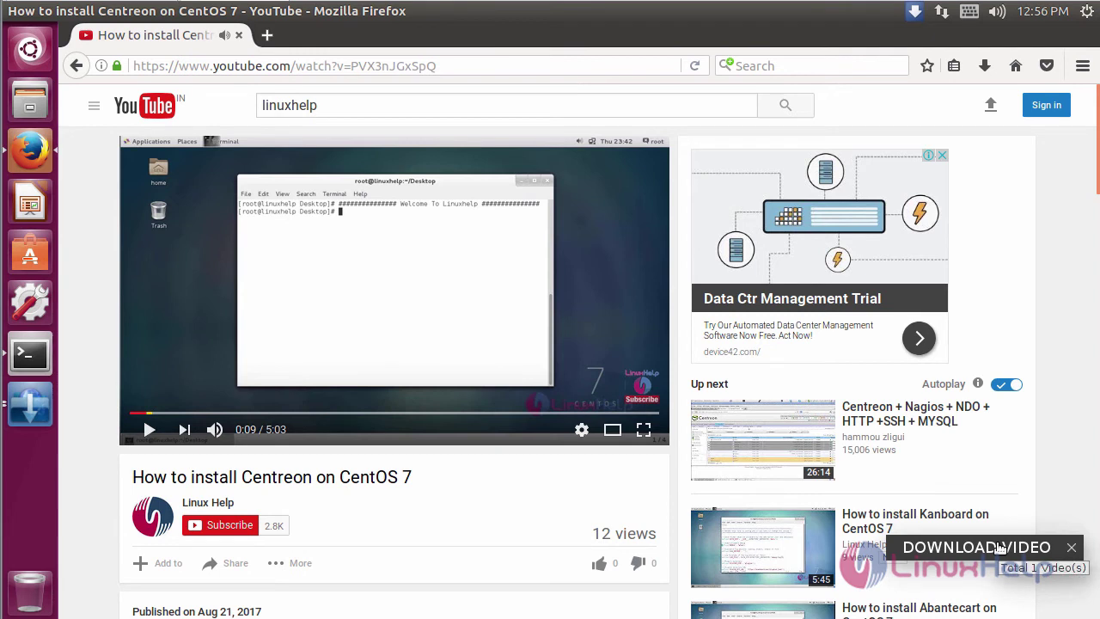
- Download the Centreon video as the 6.0 MB MKV version through XDM
left_click(997, 550)
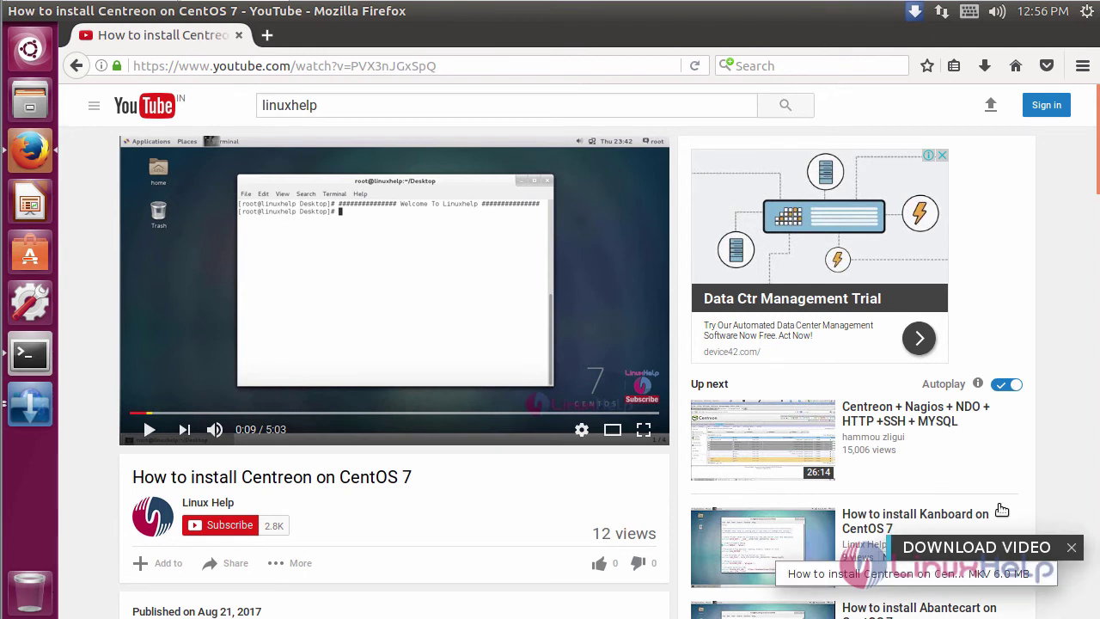
left_click(978, 576)
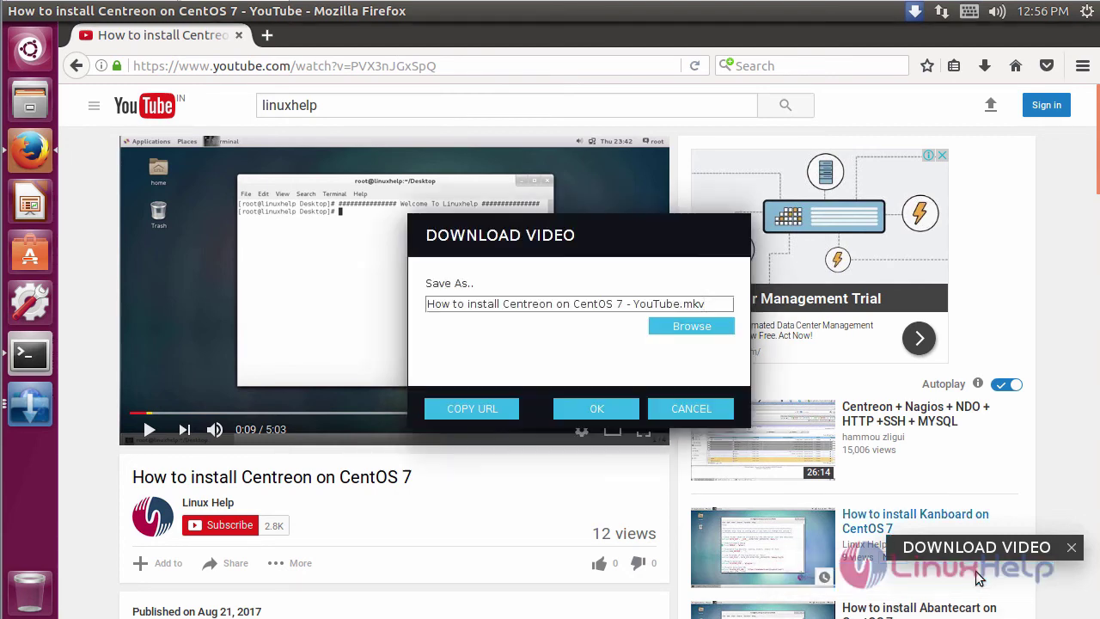
left_click(607, 407)
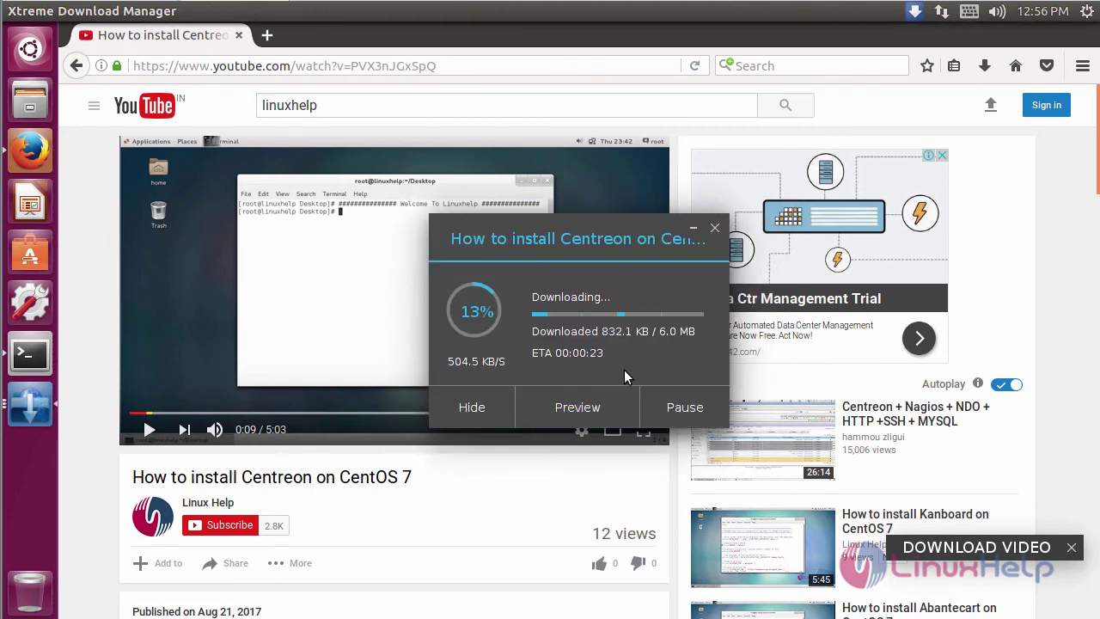
left_click(650, 389)
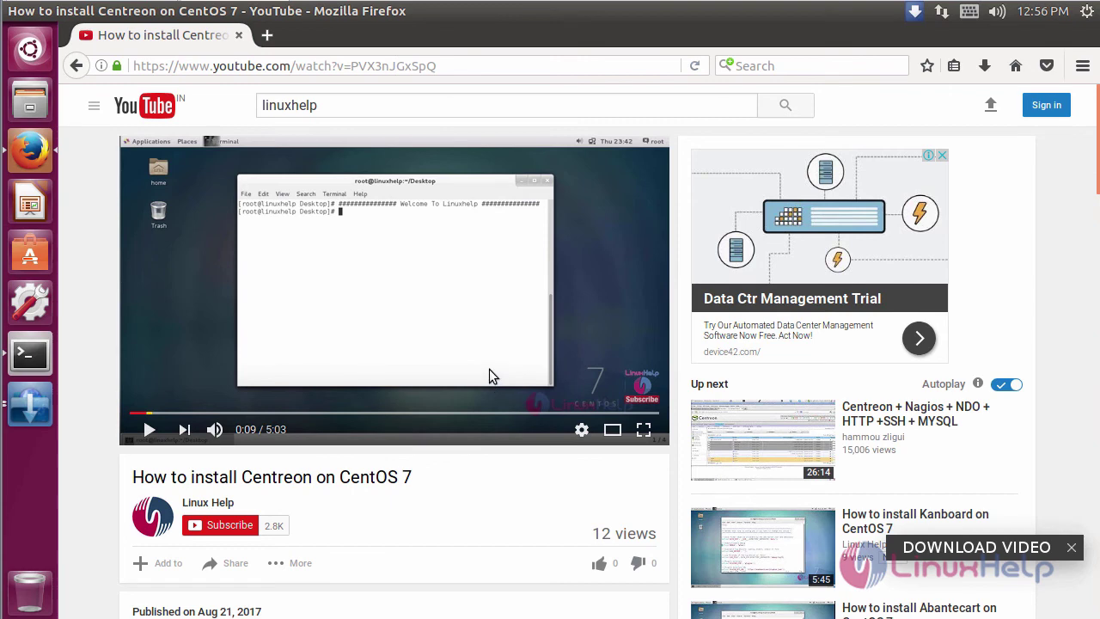